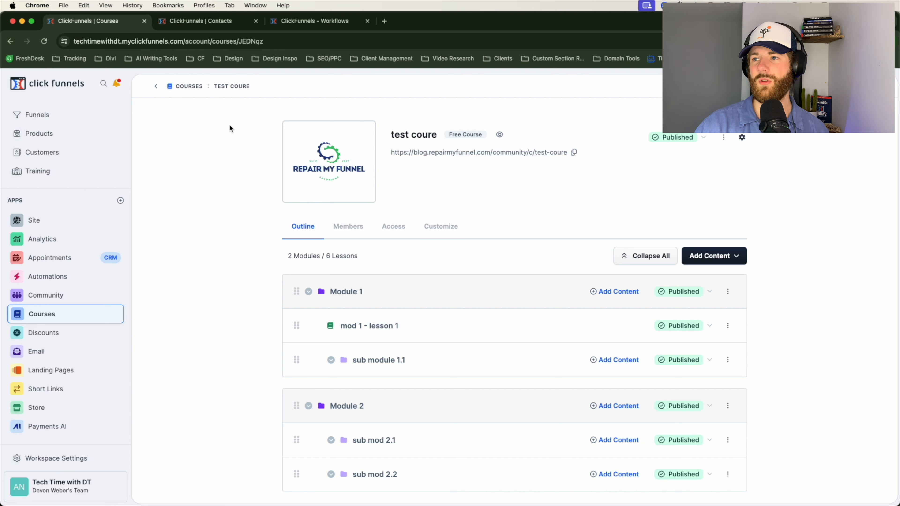
Select all contacts in the contact list and start a bulk course enrollment for them.
left_click(200, 22)
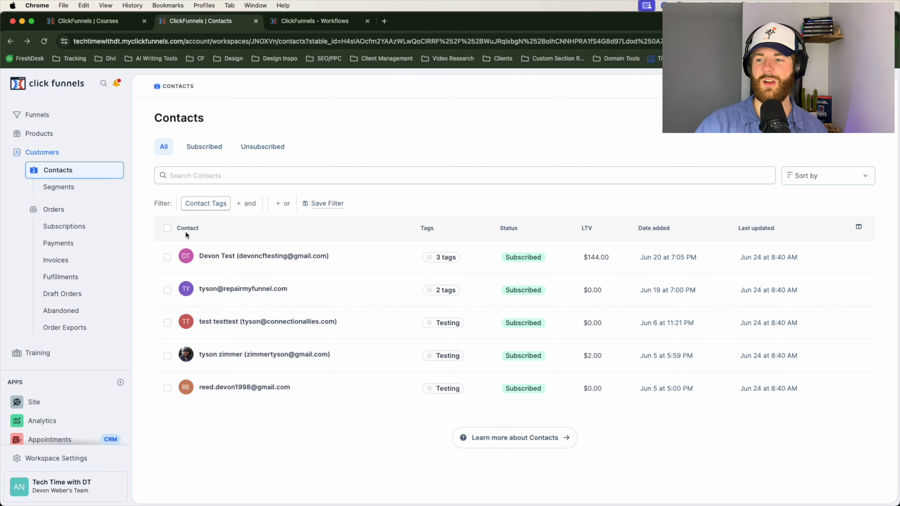
left_click(168, 227)
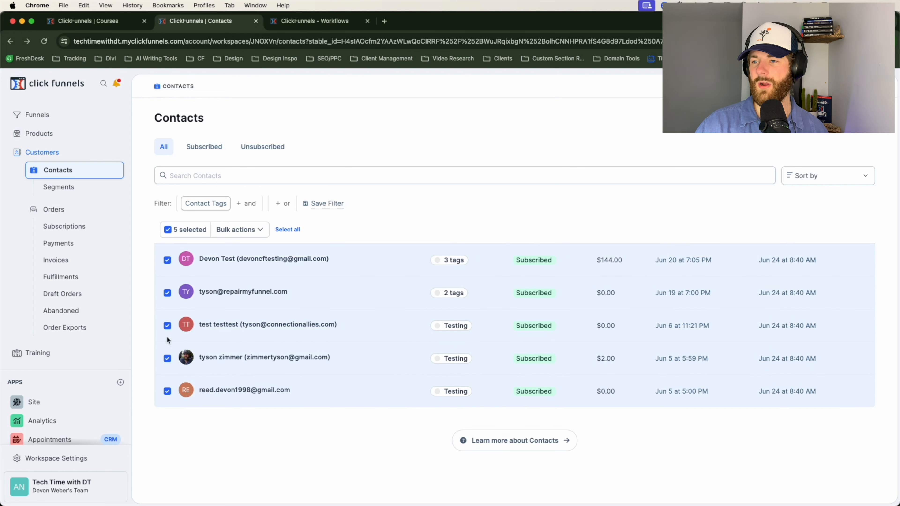
left_click(289, 230)
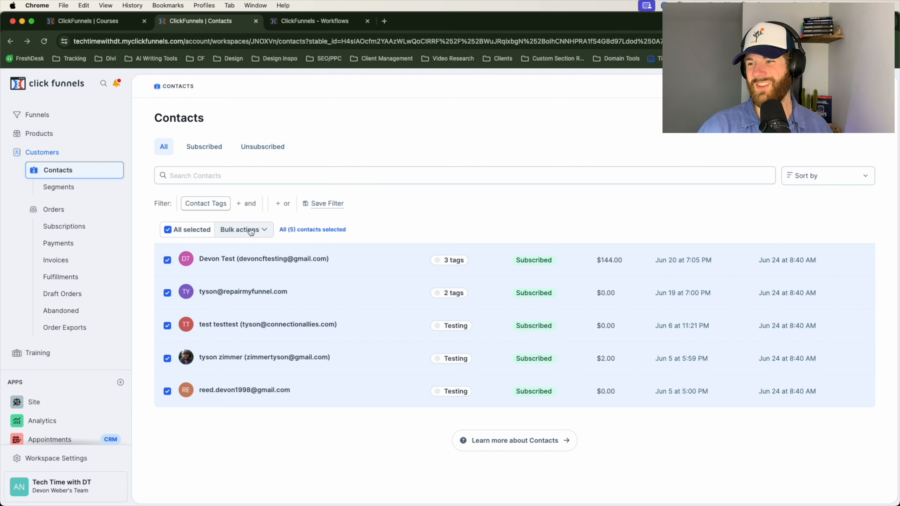
left_click(269, 237)
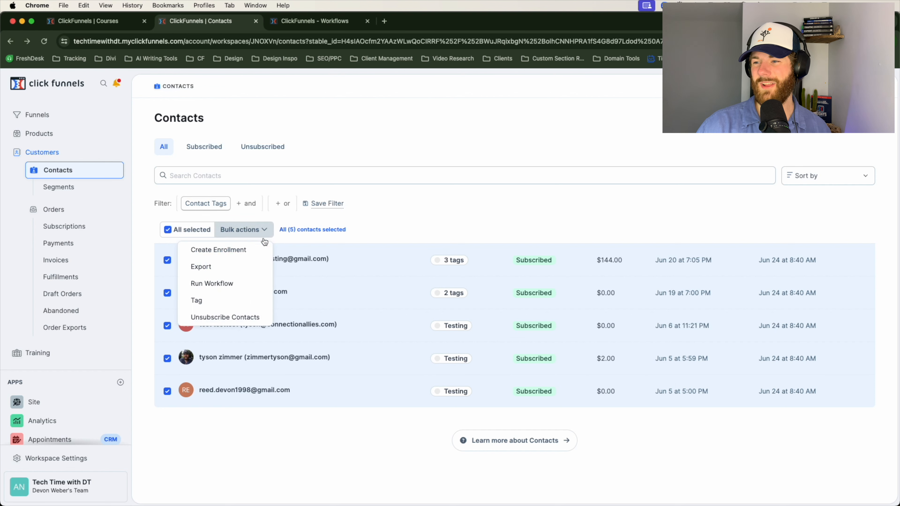
left_click(231, 251)
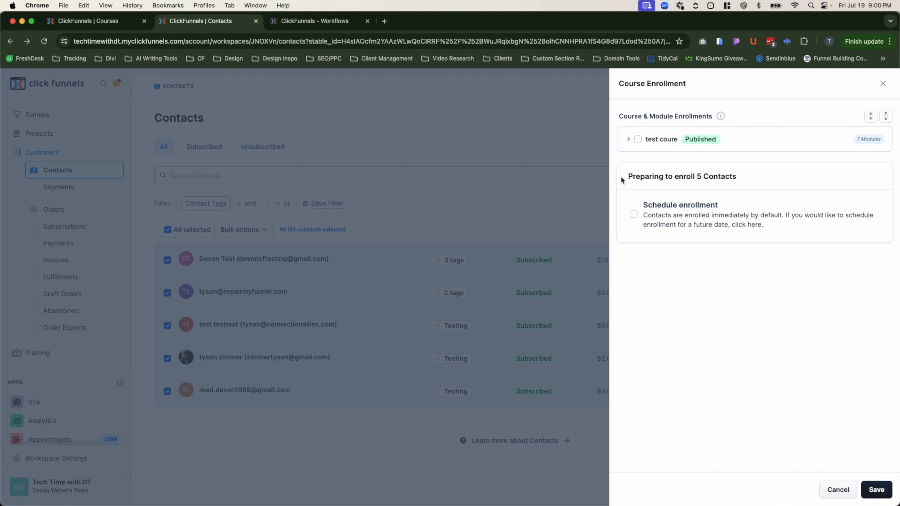
Choose test coure for the enrollment, exclude sub-sub module 1 and Copy of sub-sub module 1, and leave the enrollment unsaved.
left_click(638, 140)
left_click(628, 140)
left_click(636, 153)
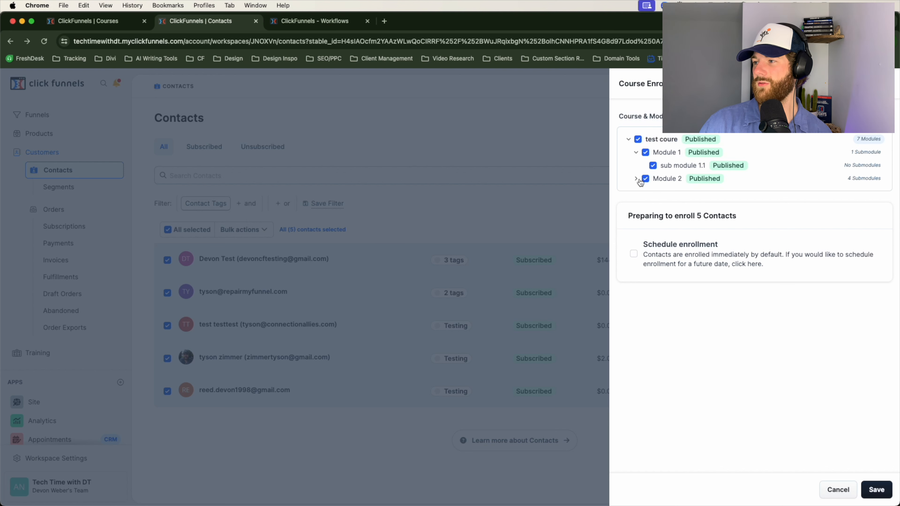
left_click(636, 179)
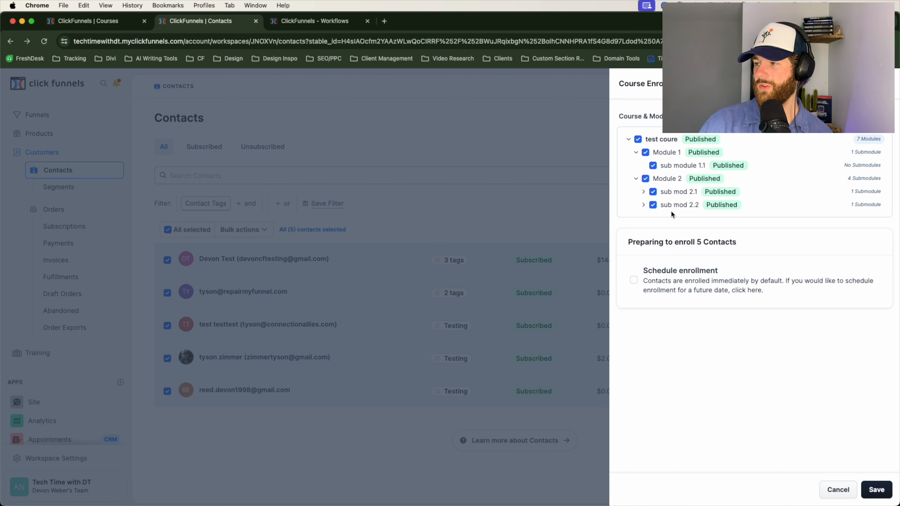
left_click(643, 205)
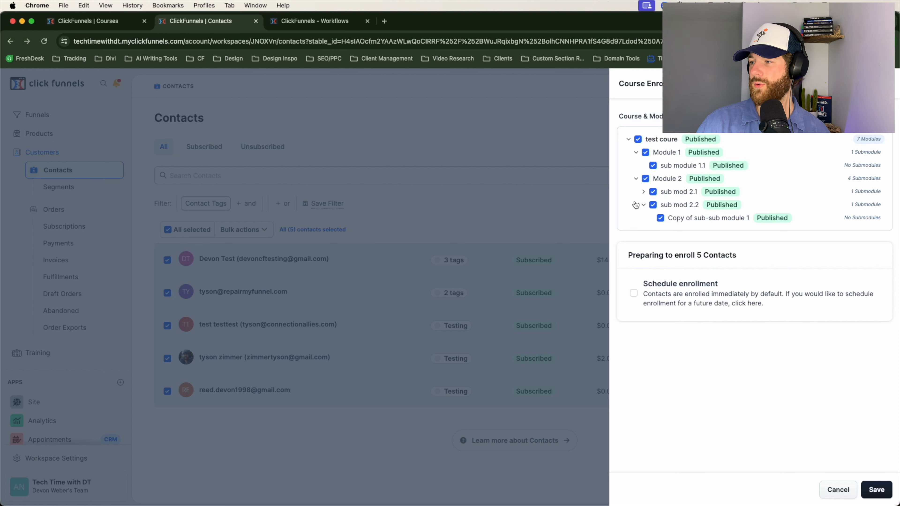
left_click(660, 219)
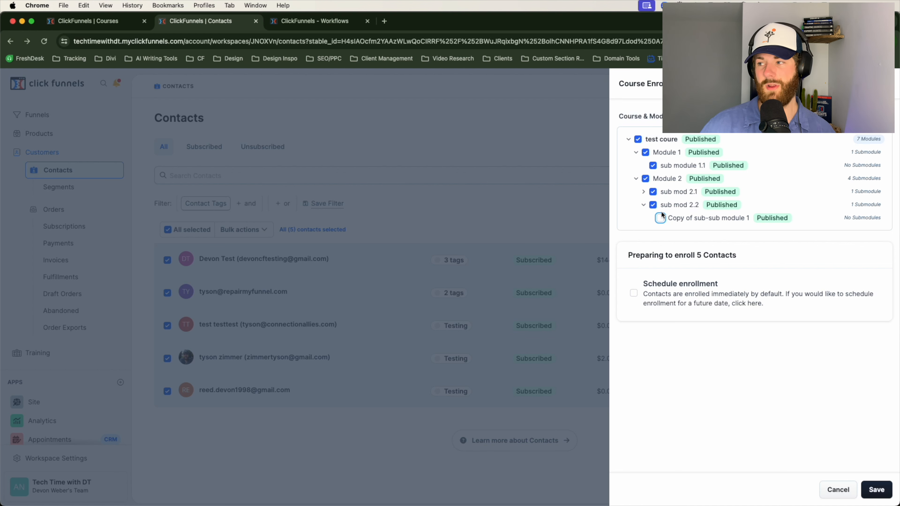
left_click(642, 192)
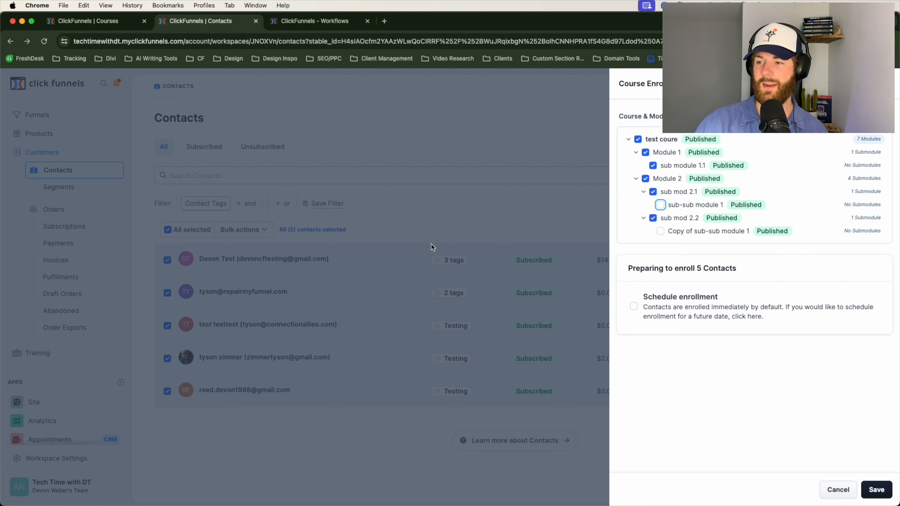
left_click(438, 197)
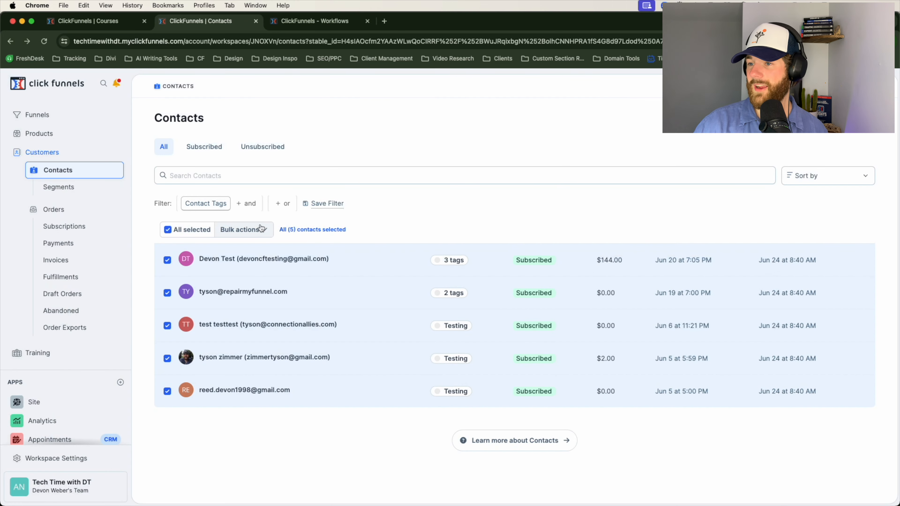
Select only the first and third contacts, open a bulk course enrollment for them, and close it without saving.
left_click(168, 231)
left_click(167, 260)
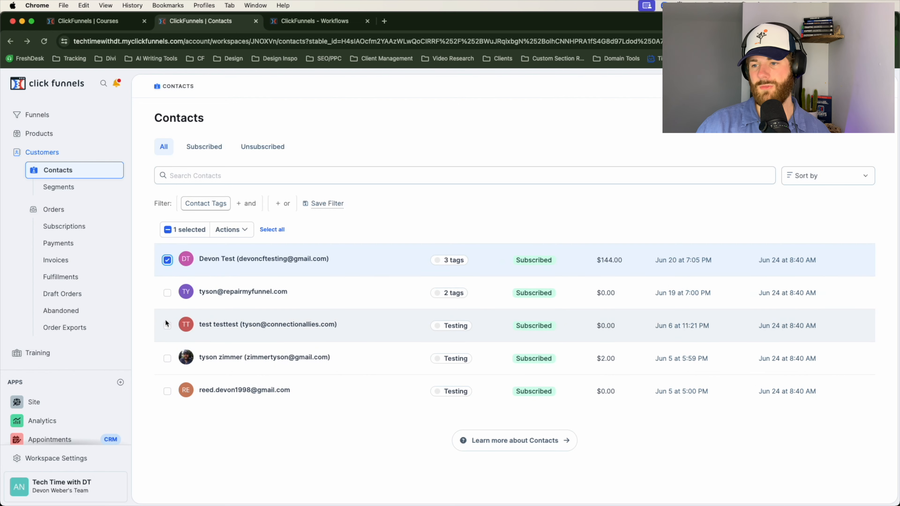
left_click(167, 325)
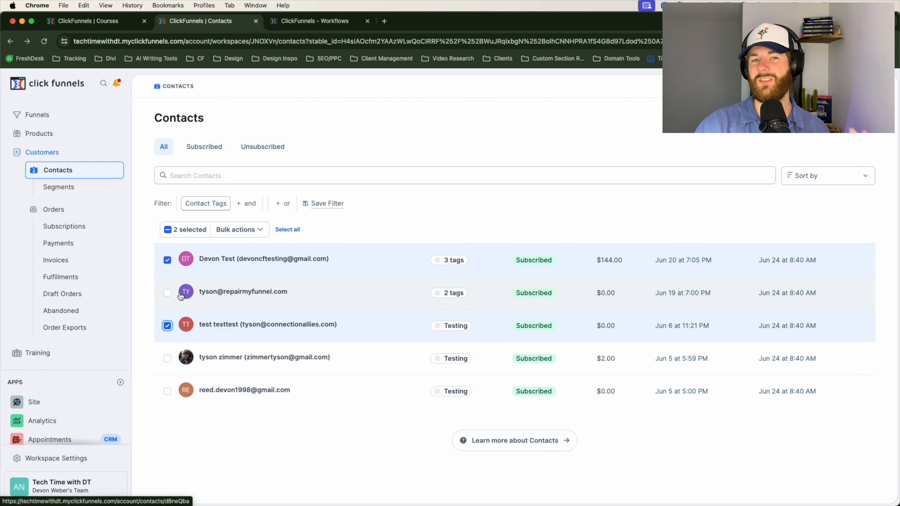
left_click(249, 234)
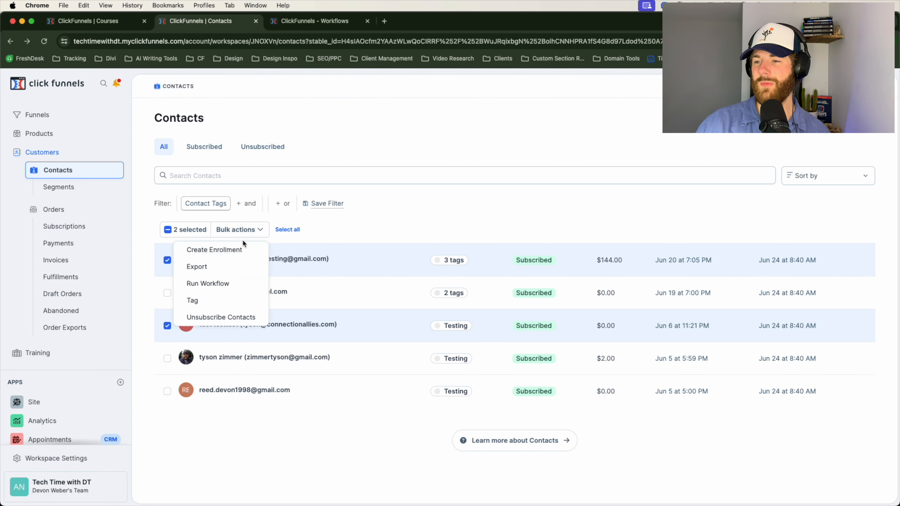
left_click(241, 251)
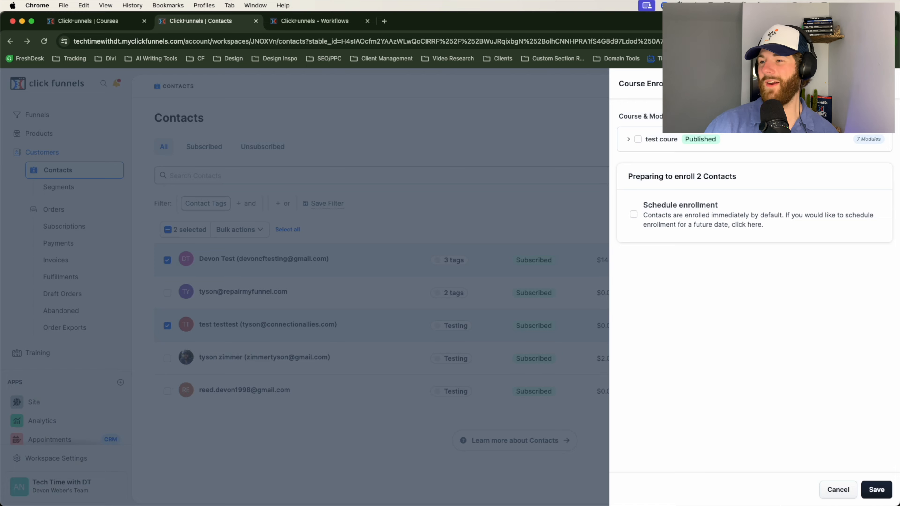
left_click(883, 84)
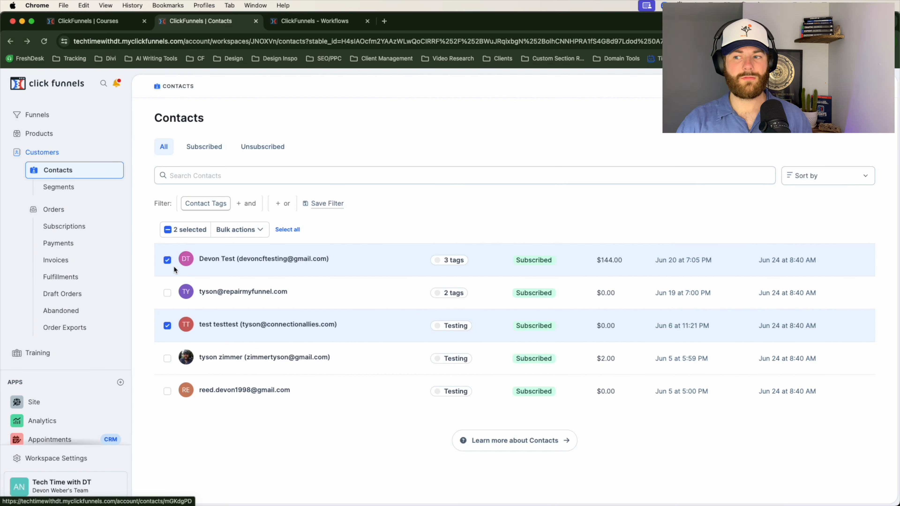
Clear the contact selection and enroll the first listed contact in the whole test coure from the contact's own record.
left_click(167, 325)
left_click(167, 261)
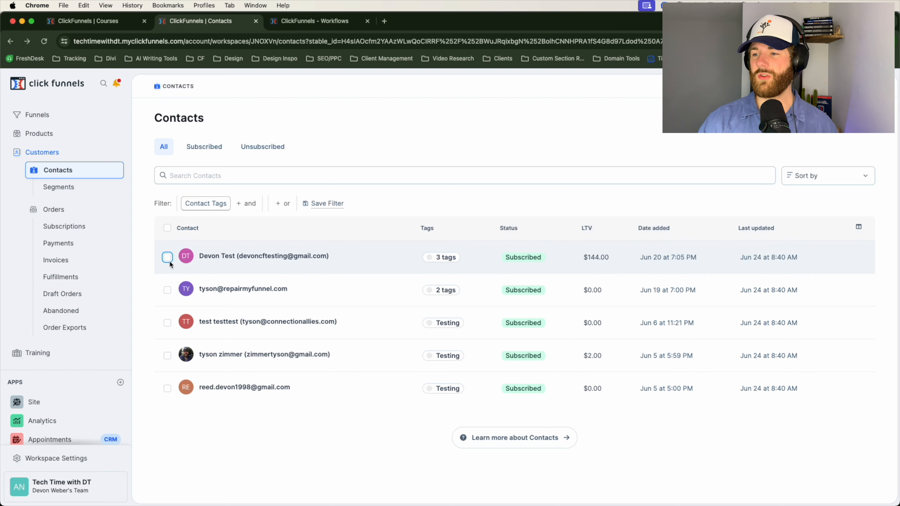
left_click(250, 266)
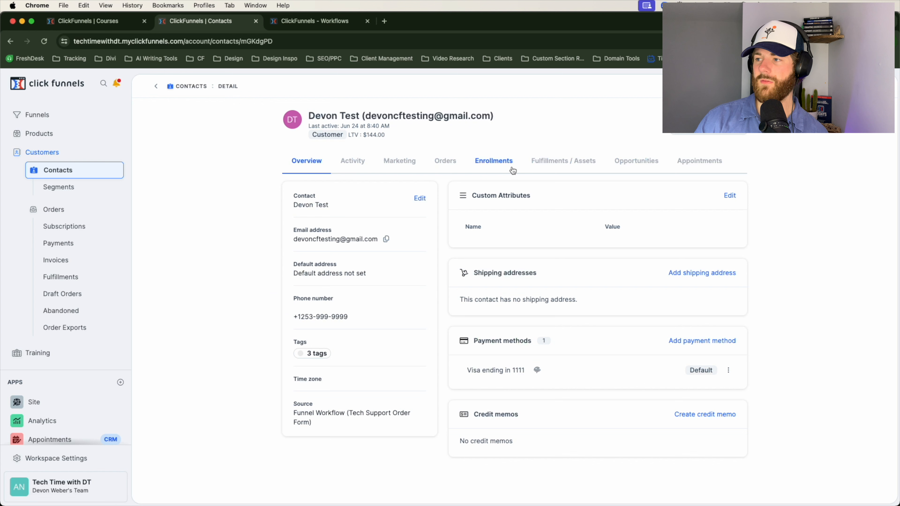
left_click(492, 163)
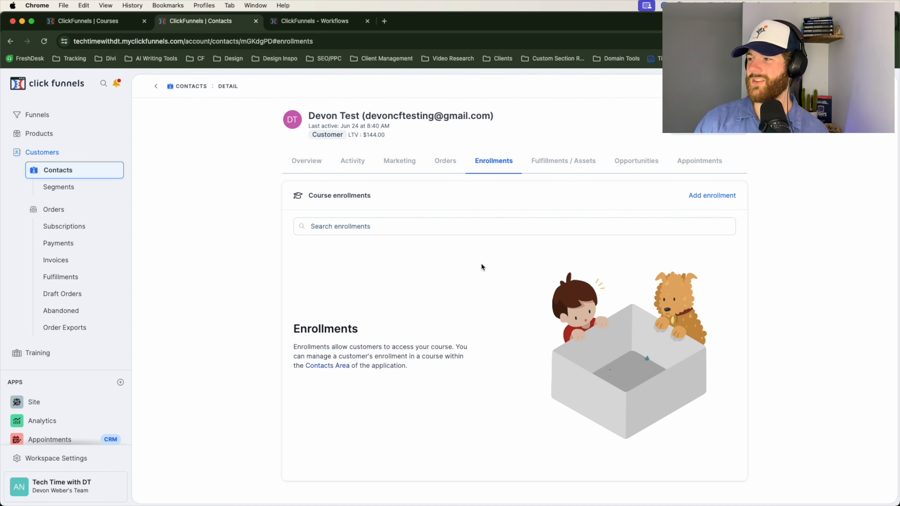
left_click(736, 196)
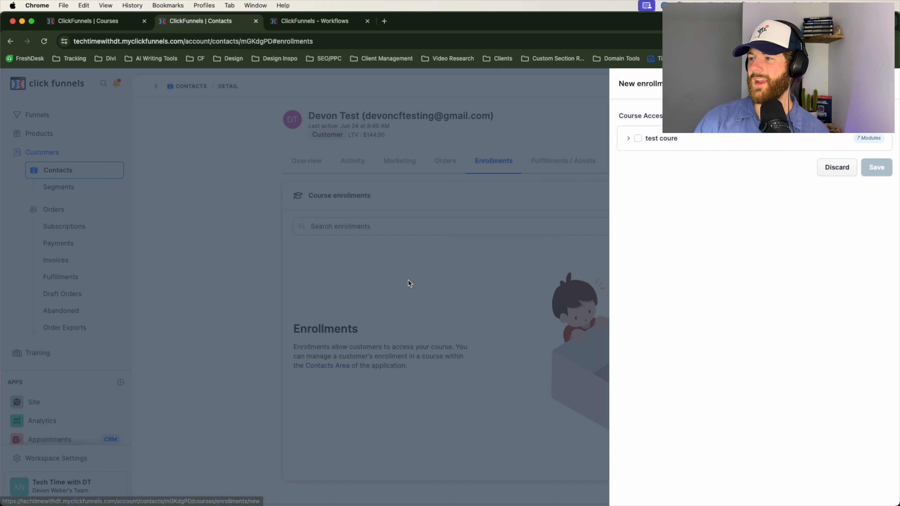
left_click(637, 139)
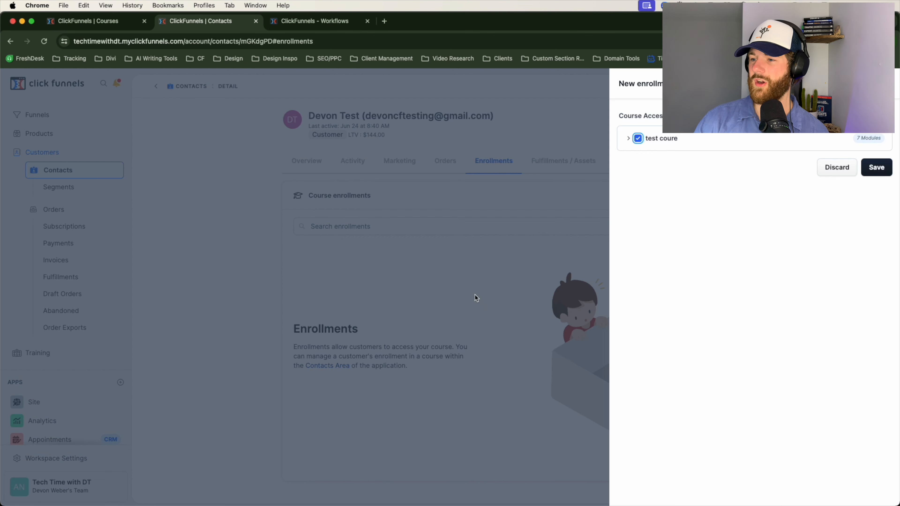
left_click(873, 169)
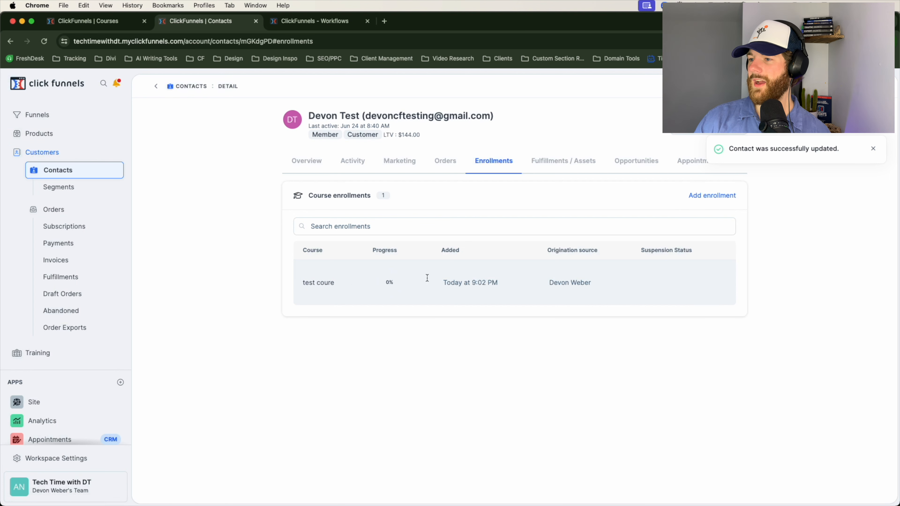
Open the contact's test coure enrollment and try removing module access to Copy of sub-sub module 1.
left_click(323, 288)
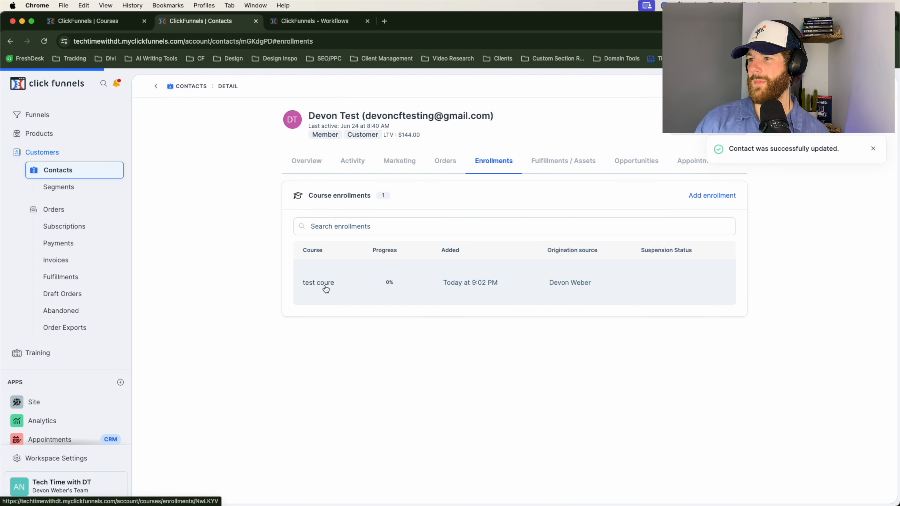
scroll(433, 322, "down", 2)
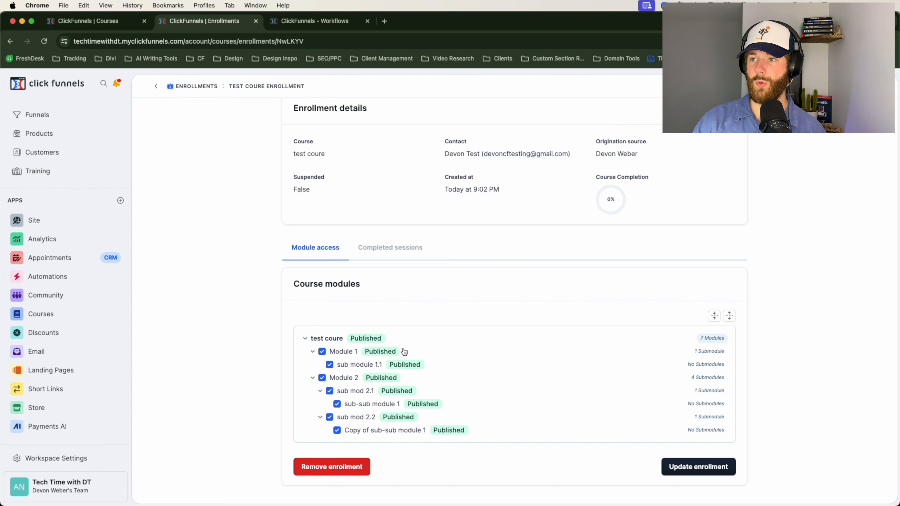
left_click(338, 433)
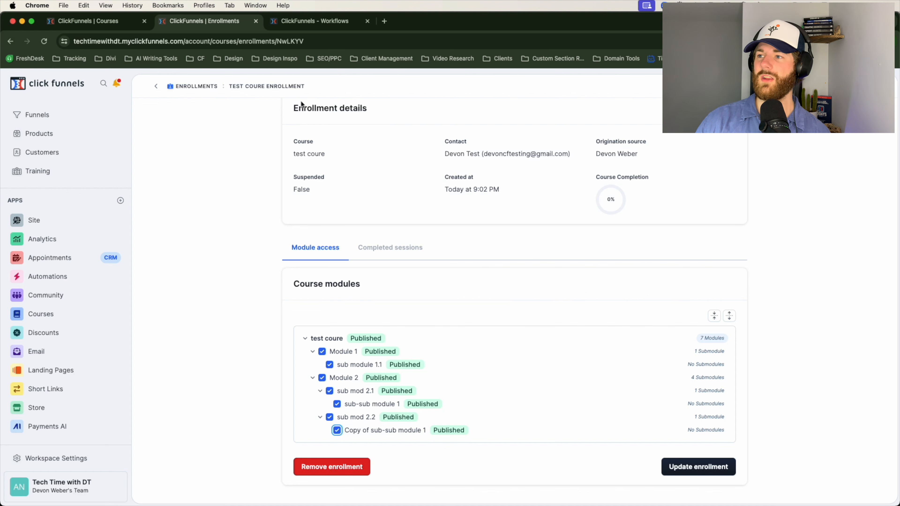
Start adding an Enroll step below the trigger in Test Workflow and check which test coure modules it offers.
left_click(296, 26)
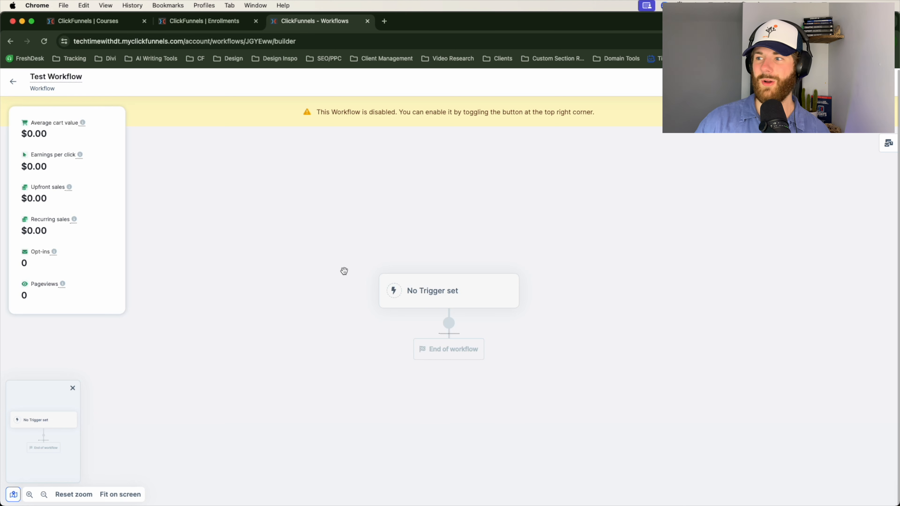
left_click(448, 324)
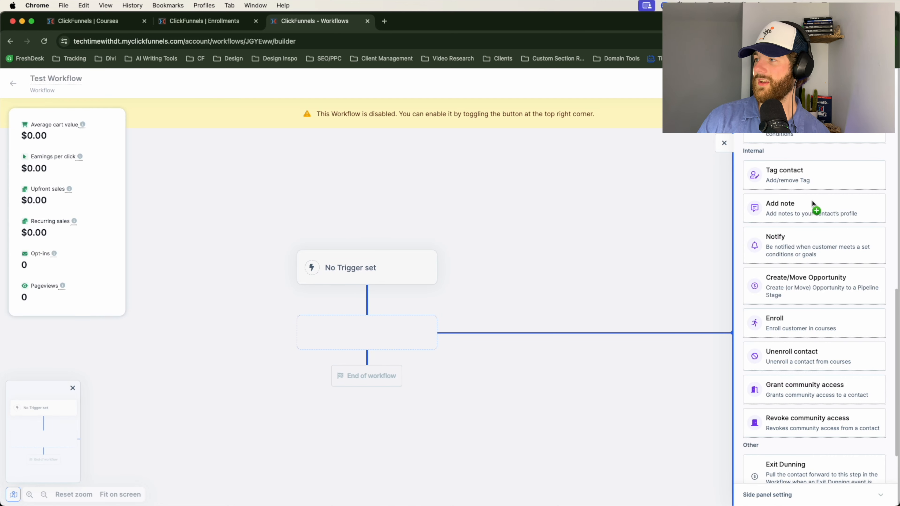
scroll(811, 212, "up", 10)
left_click_drag(811, 225, 841, 201)
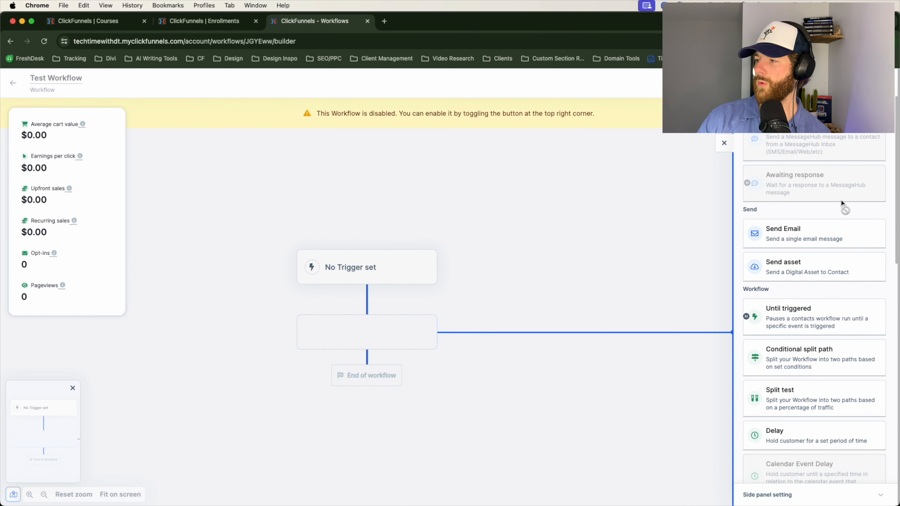
scroll(804, 299, "down", 9)
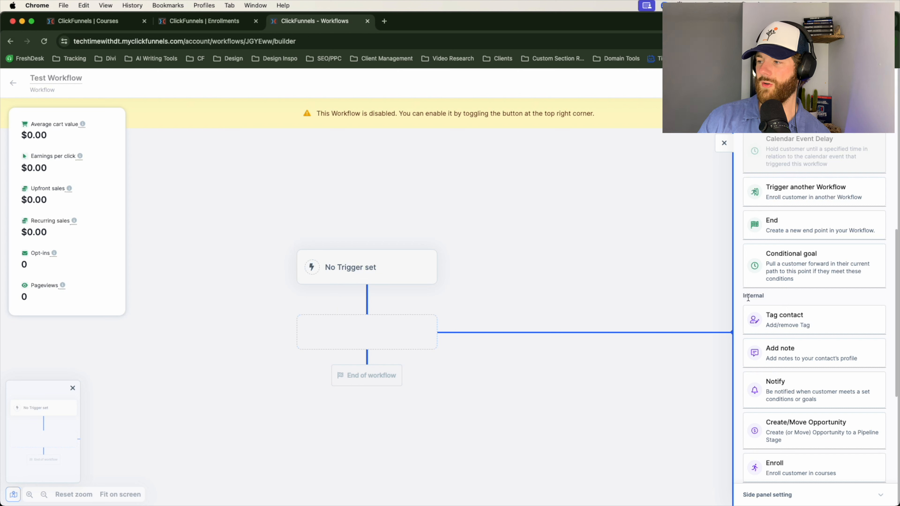
scroll(749, 300, "down", 3)
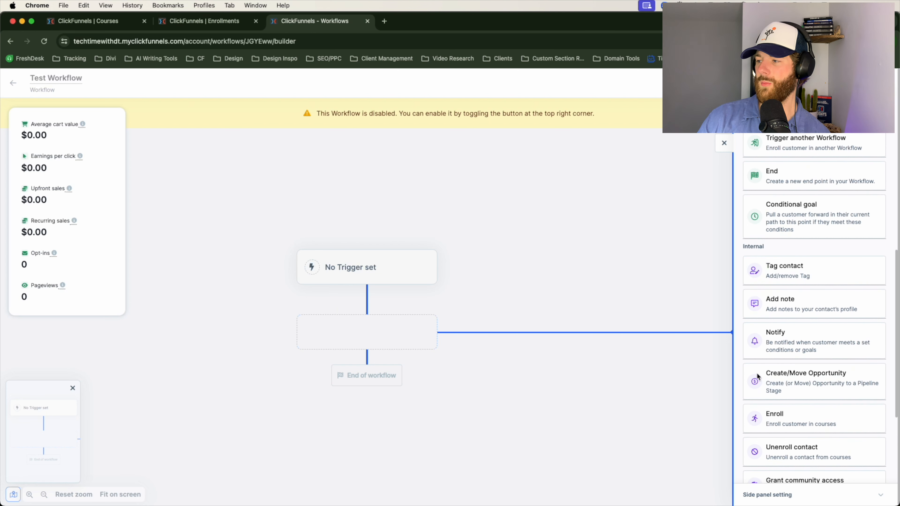
scroll(763, 358, "down", 5)
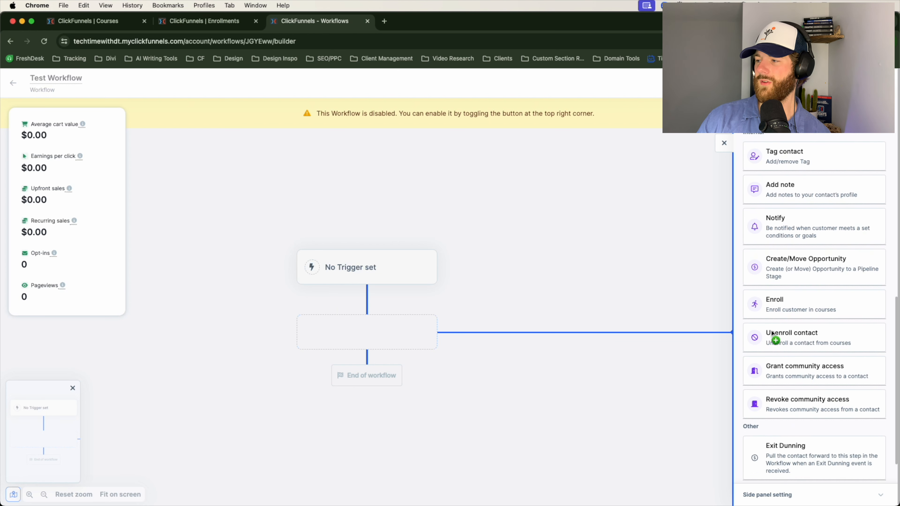
left_click(792, 309)
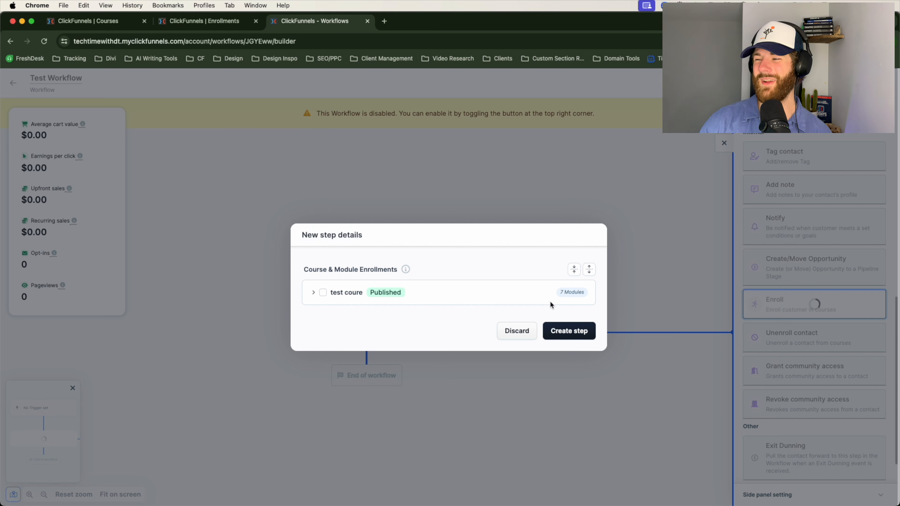
left_click(312, 294)
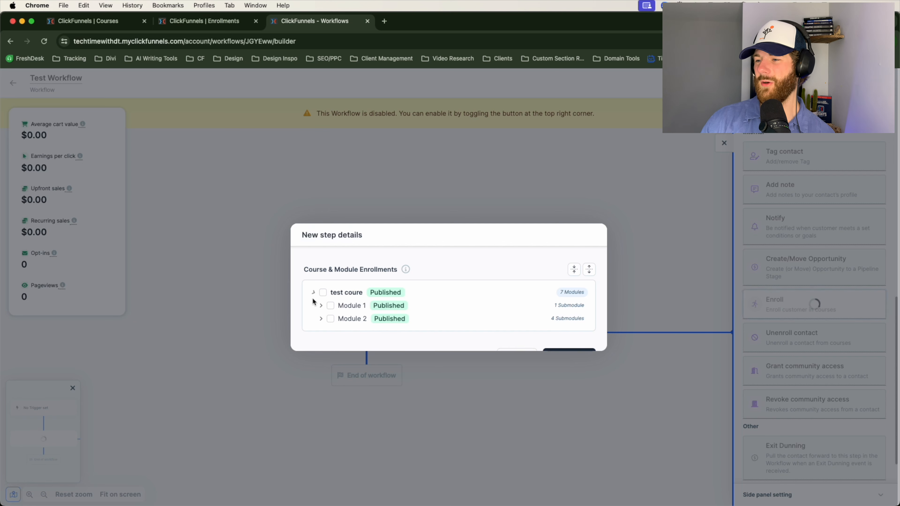
left_click(313, 282)
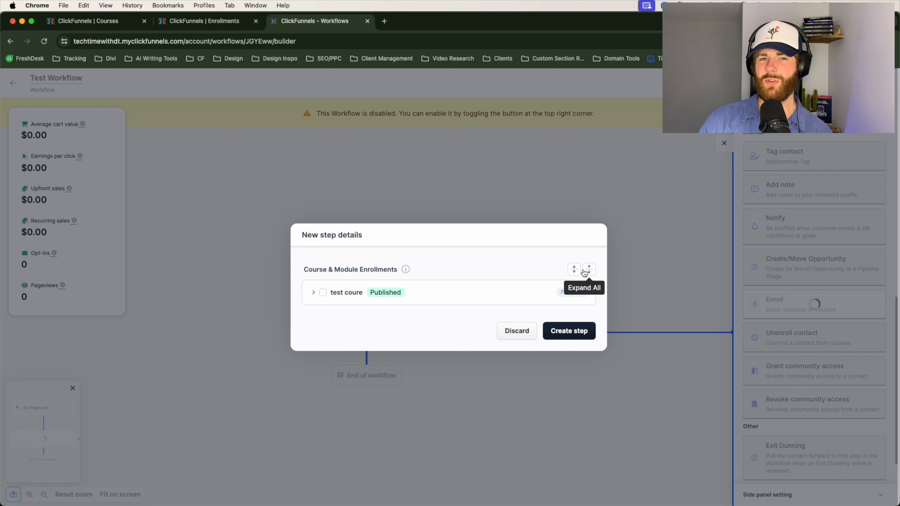
Go back to the contact's enrollment, try expanding and collapsing the whole course module tree, and return to the workflow.
left_click(241, 21)
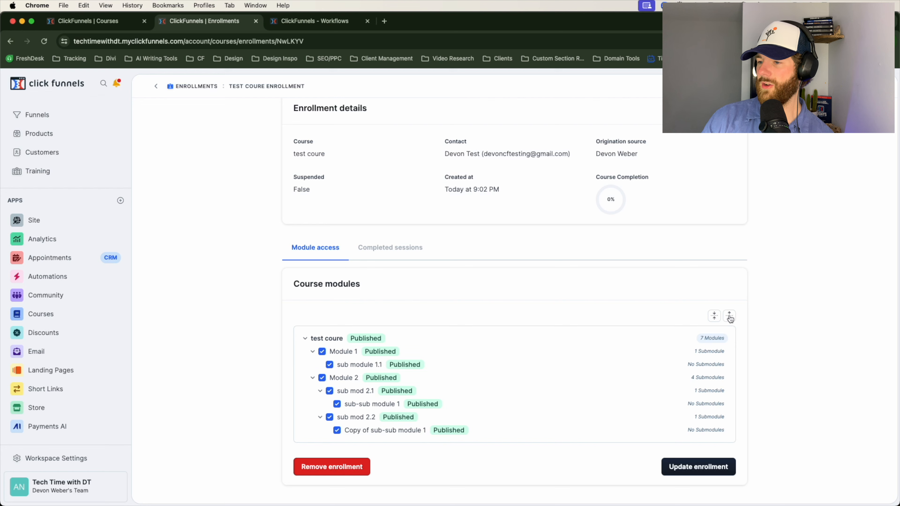
left_click(714, 315)
left_click(729, 358)
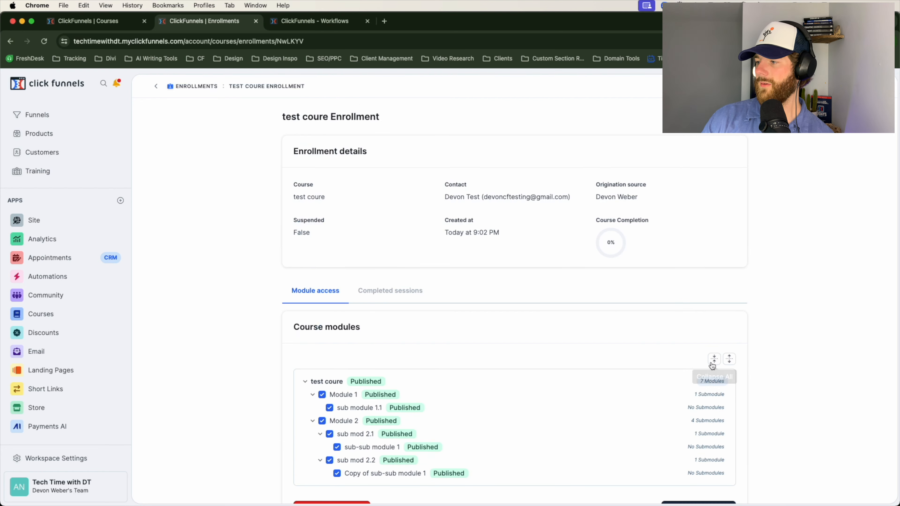
left_click(714, 359)
key("ctrl+Tab")
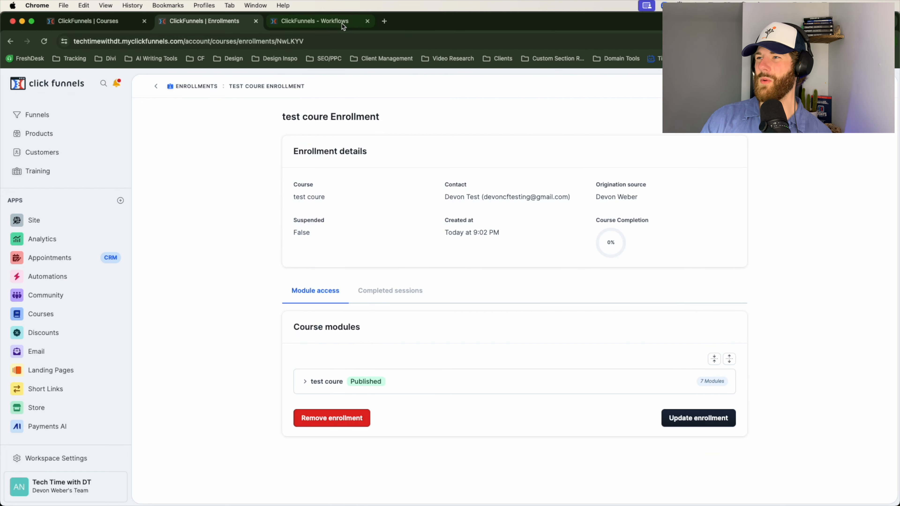